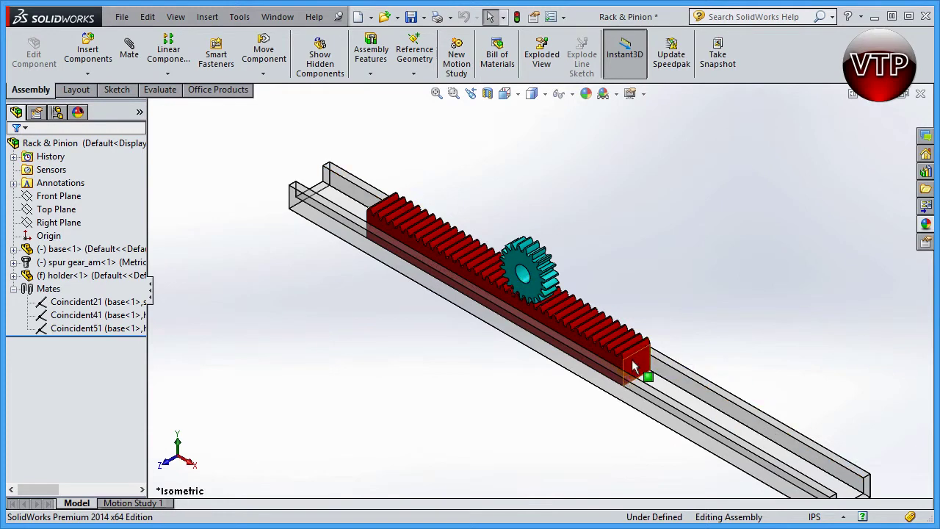
- Slide the rack along the holder to examine how it moves relative to the spur gear
scroll(556, 331, "down", 5)
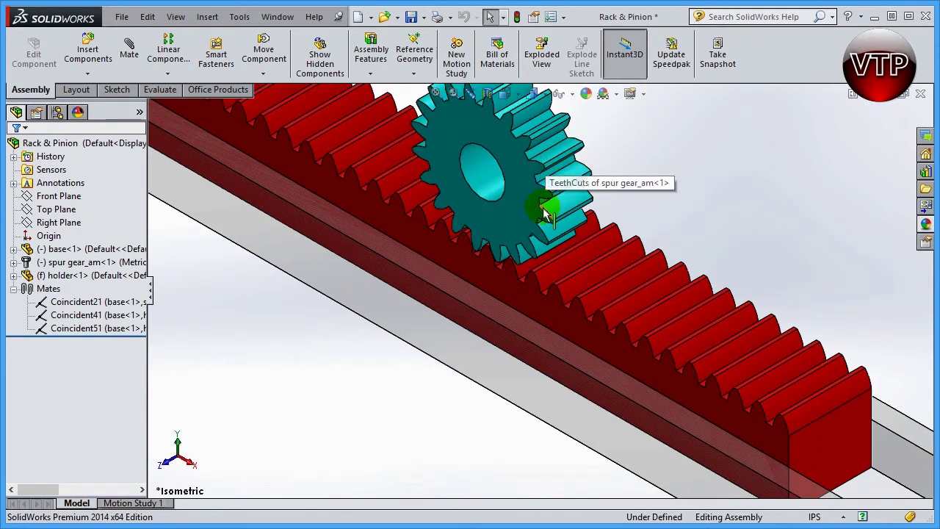
scroll(549, 206, "up", 4)
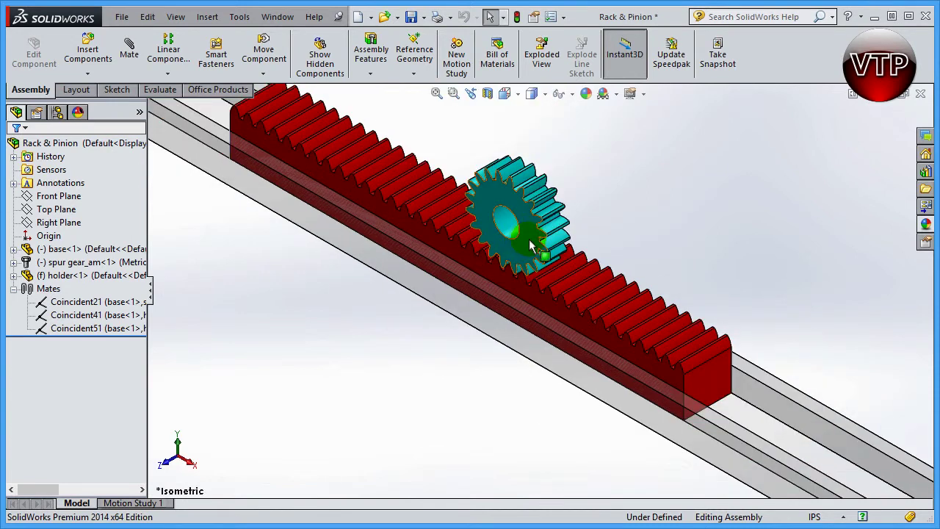
scroll(514, 319, "up", 5)
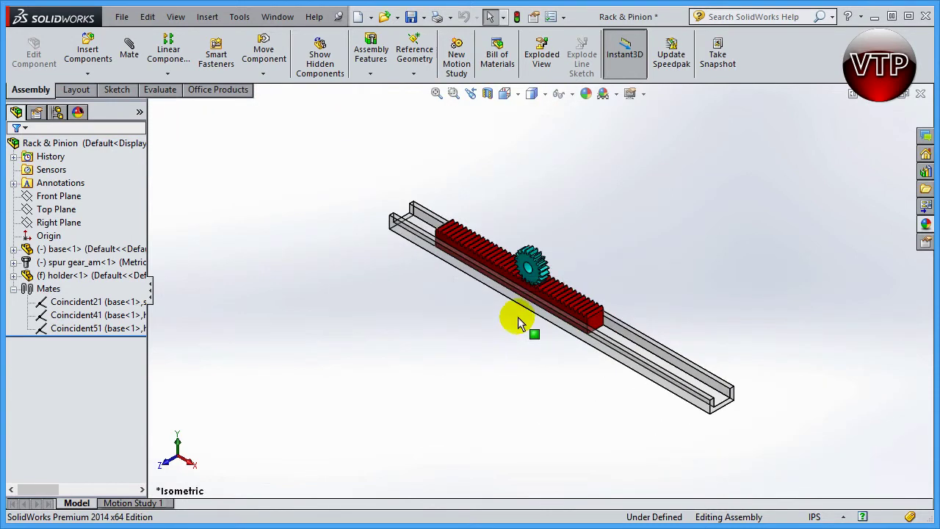
scroll(570, 312, "down", 5)
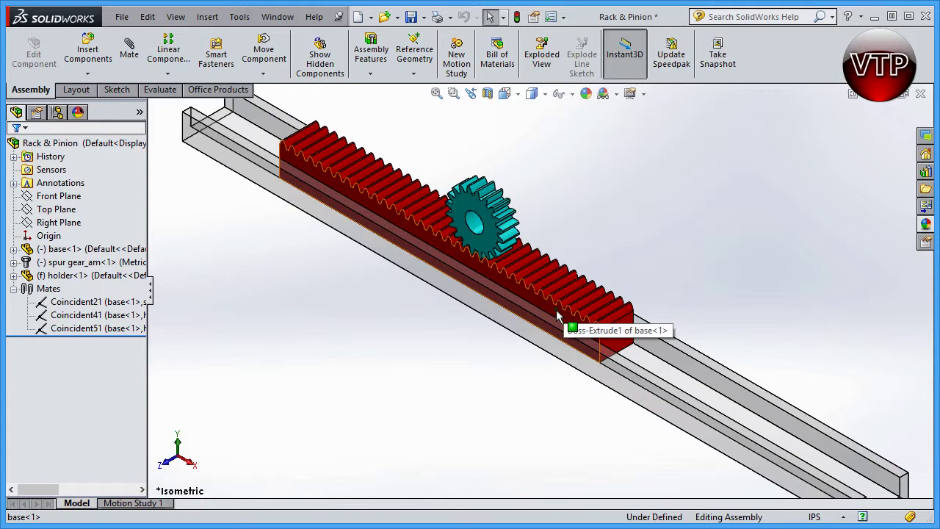
left_click(558, 316)
left_click_drag(617, 355, 569, 343)
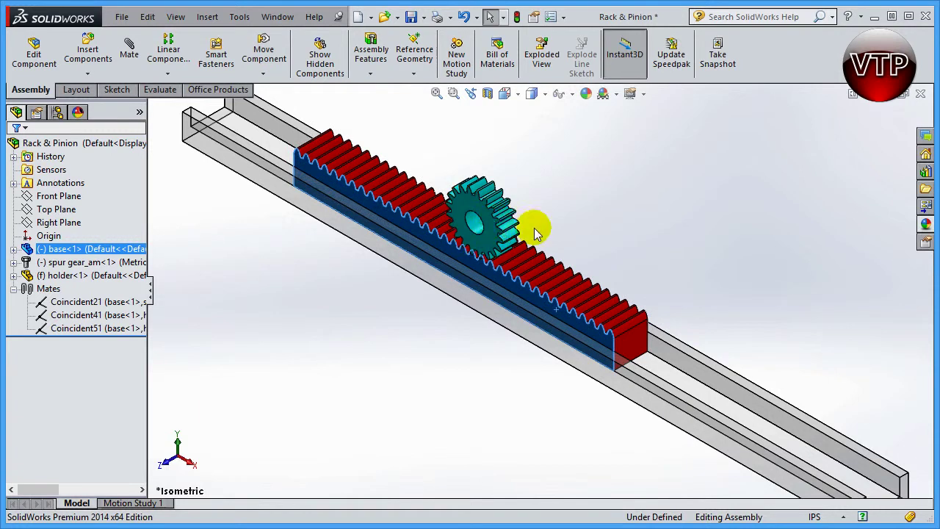
left_click(636, 227)
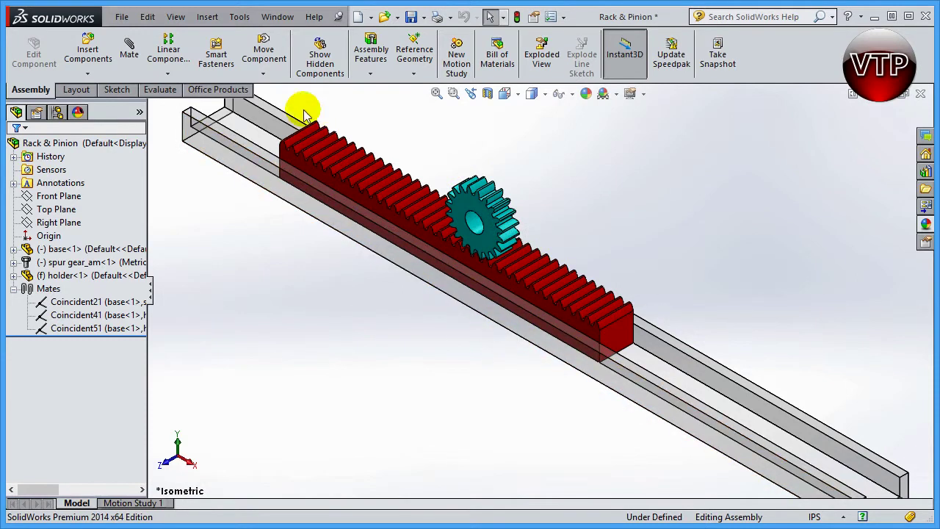
- Start a new mate of the mechanical type Rack Pinion
left_click(147, 47)
left_click(33, 149)
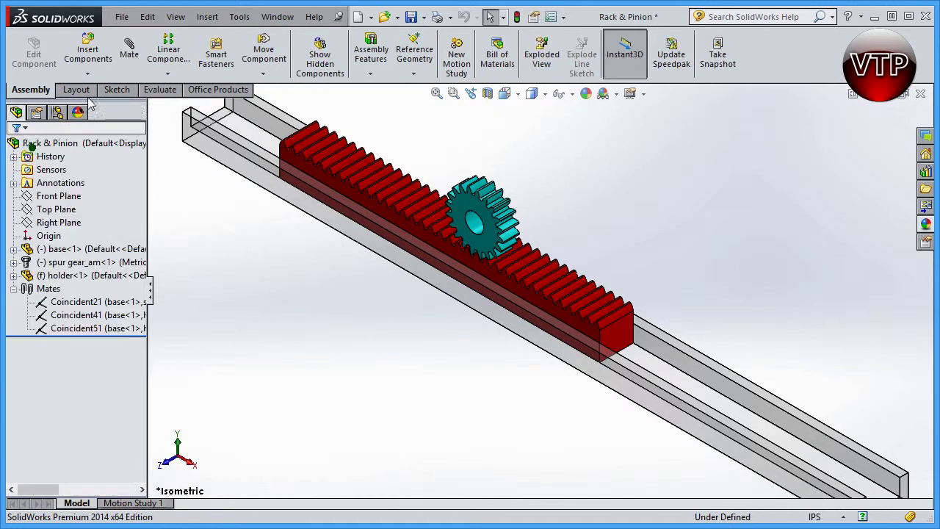
left_click(129, 48)
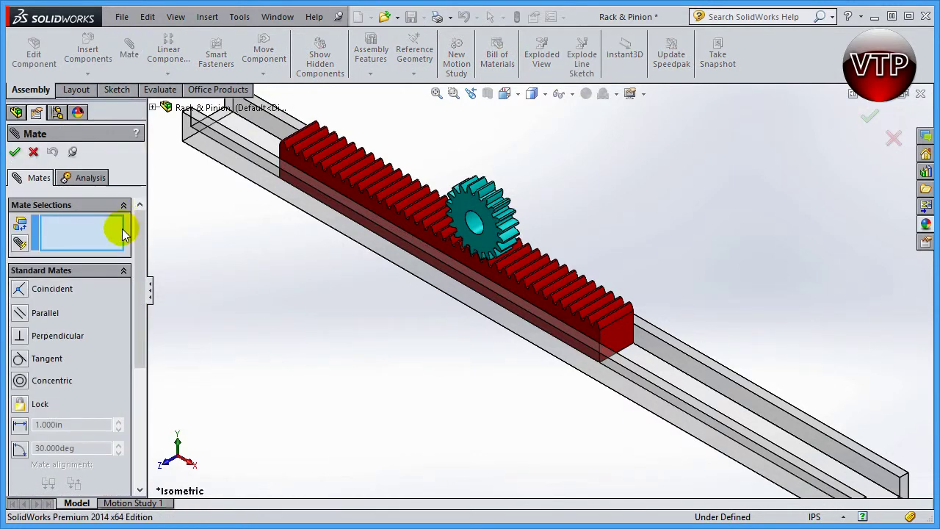
left_click_drag(136, 248, 133, 372)
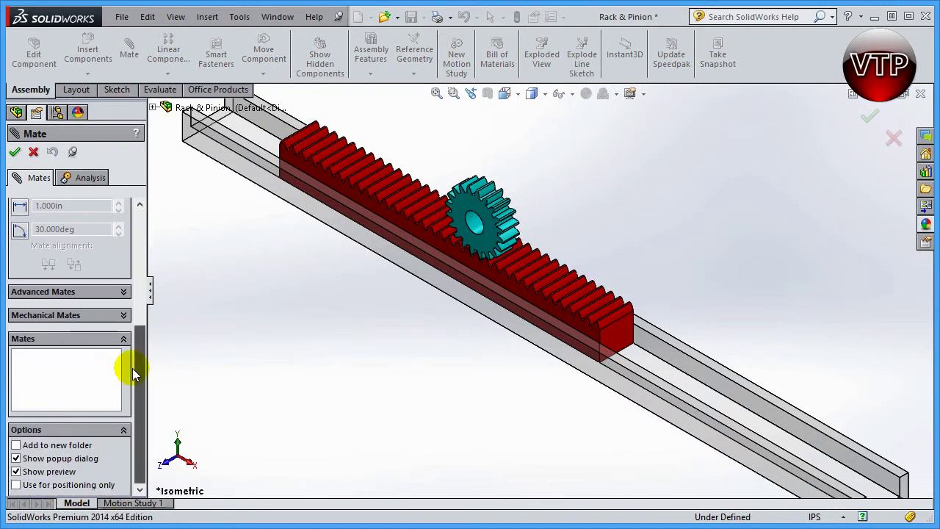
left_click(124, 315)
left_click_drag(138, 345, 140, 279)
left_click(22, 334)
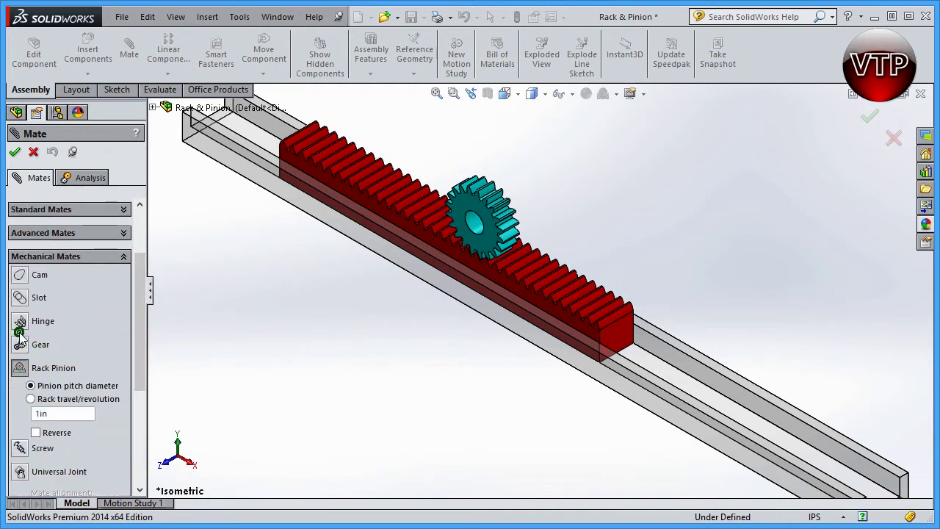
- Assign the rack's lower front edge as the Rack and the spur gear's bore face as the Pinion/Gear
left_click_drag(138, 315, 143, 246)
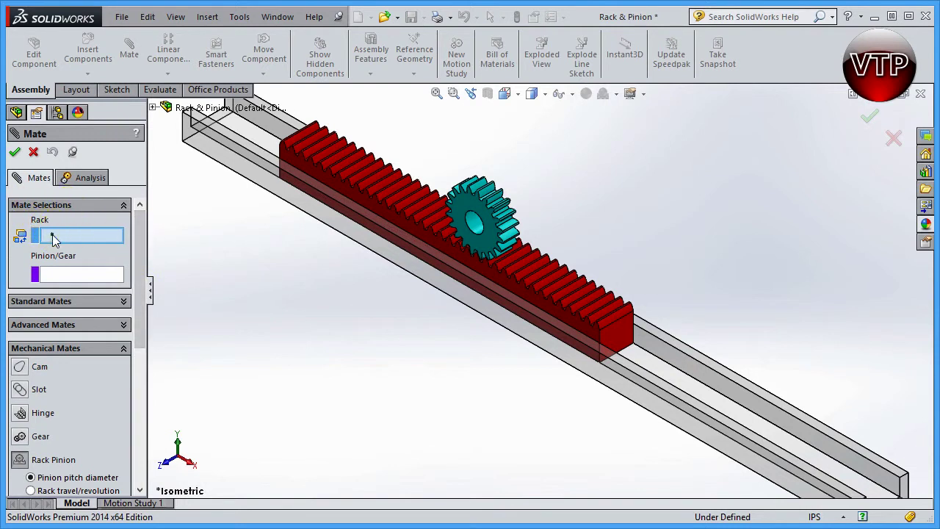
left_click(76, 277)
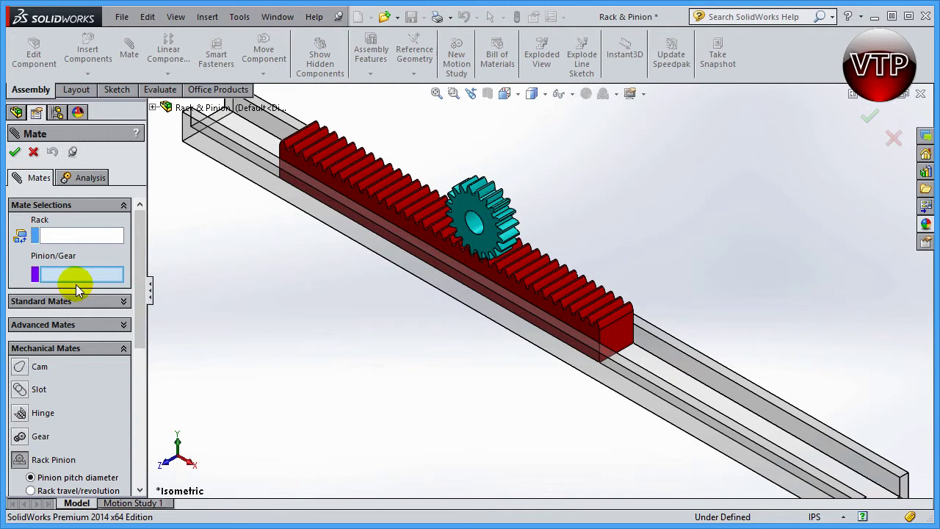
left_click(75, 239)
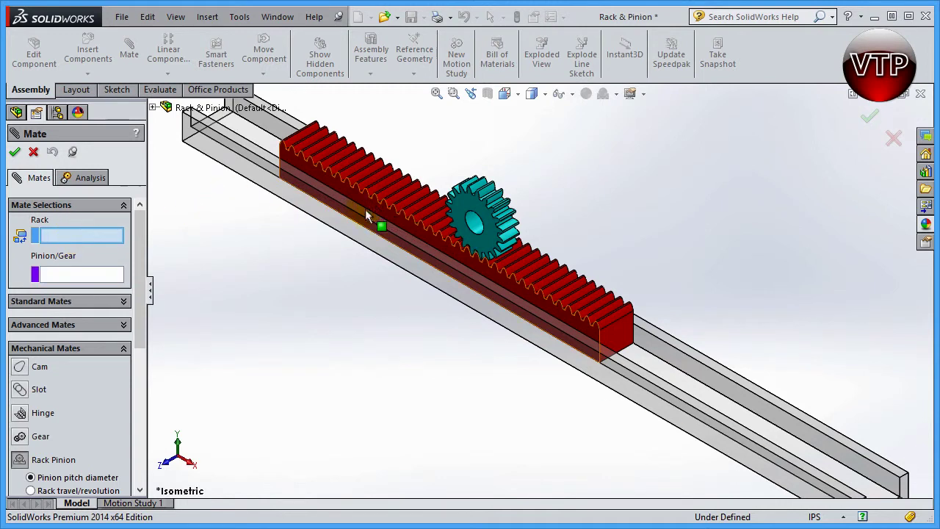
left_click(395, 251)
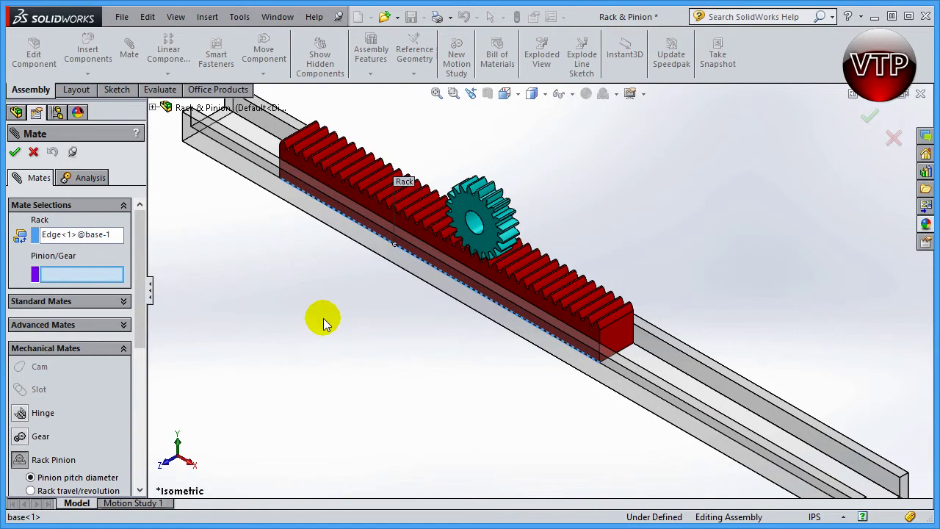
left_click(75, 276)
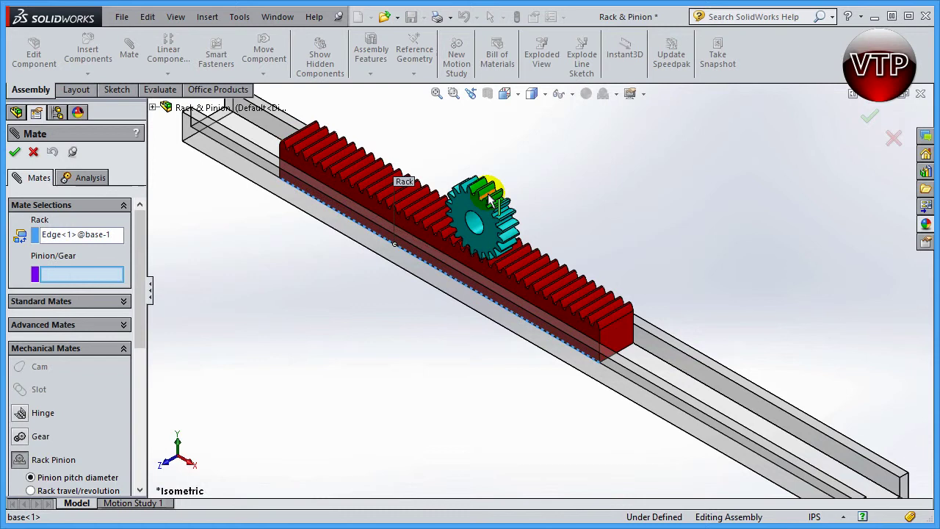
scroll(489, 202, "down", 2)
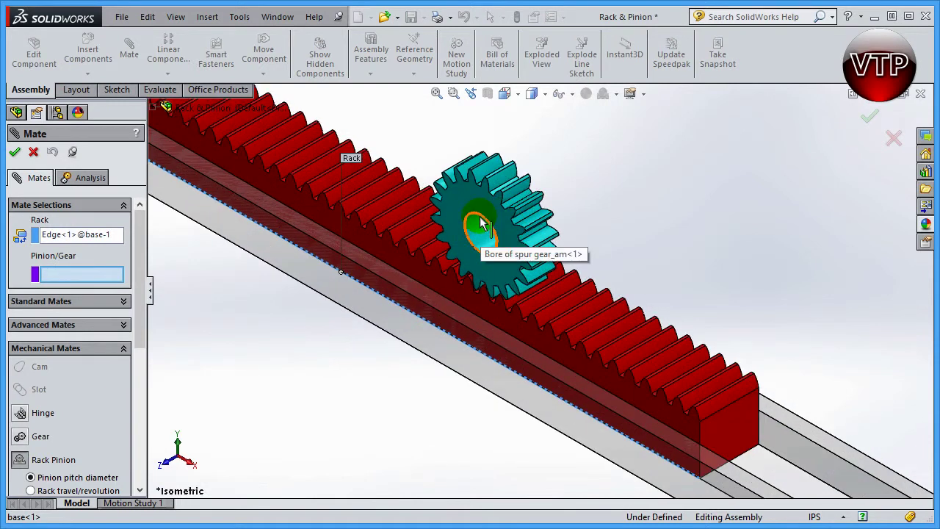
scroll(499, 191, "down", 2)
scroll(495, 269, "down", 2)
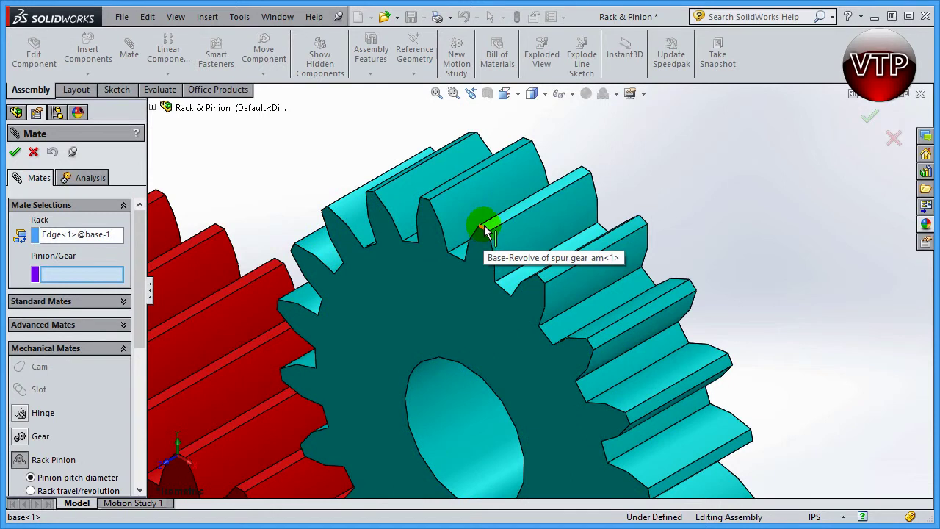
left_click(461, 426)
key("f")
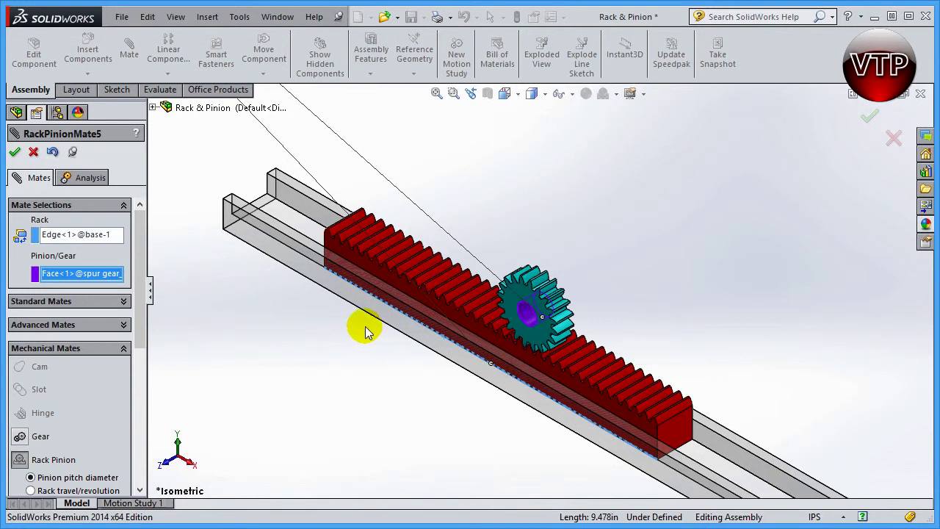
- Move the pinion pitch diameter and Rack callouts close to the gear
left_click_drag(143, 257, 139, 346)
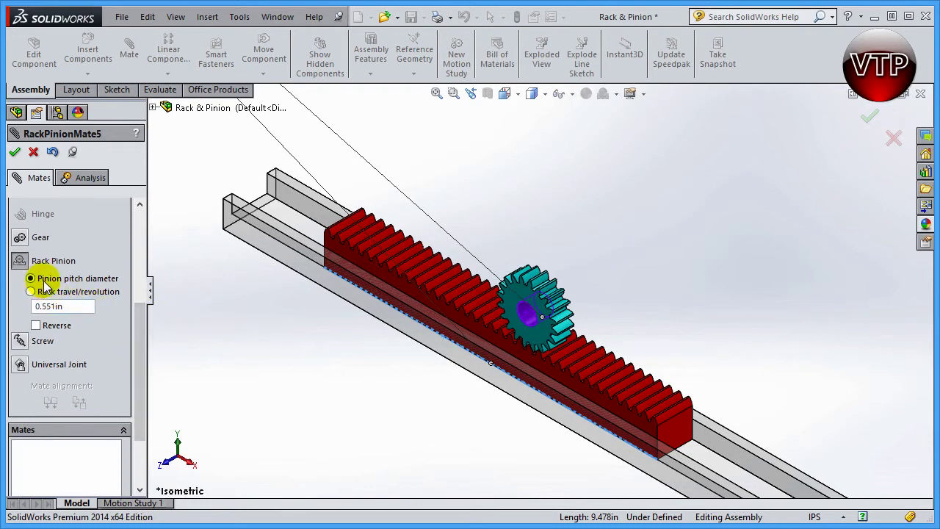
key("z")
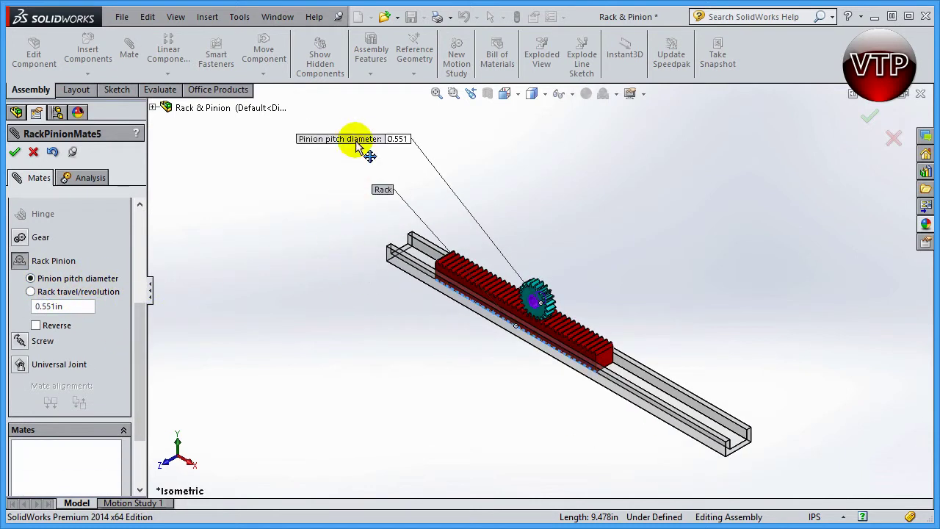
left_click_drag(357, 145, 609, 258)
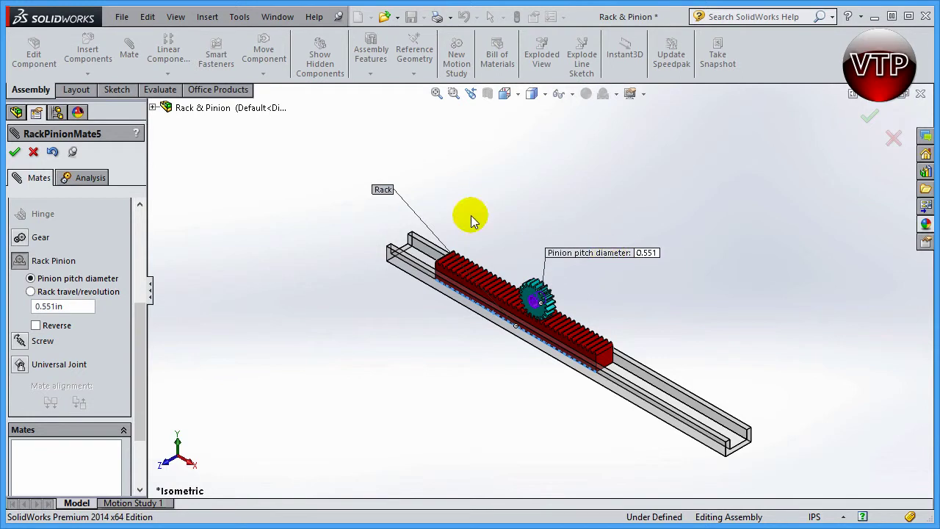
left_click_drag(383, 191, 508, 239)
scroll(559, 302, "down", 3)
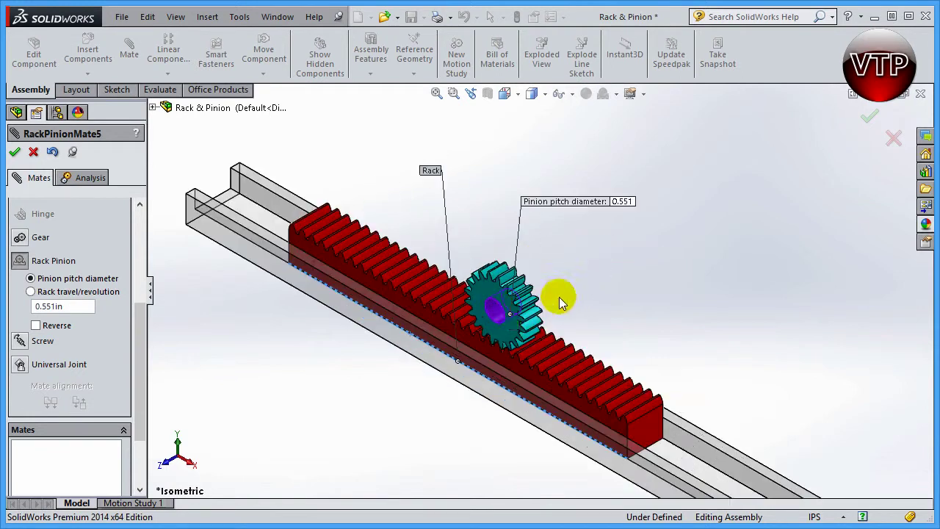
scroll(495, 307, "down", 2)
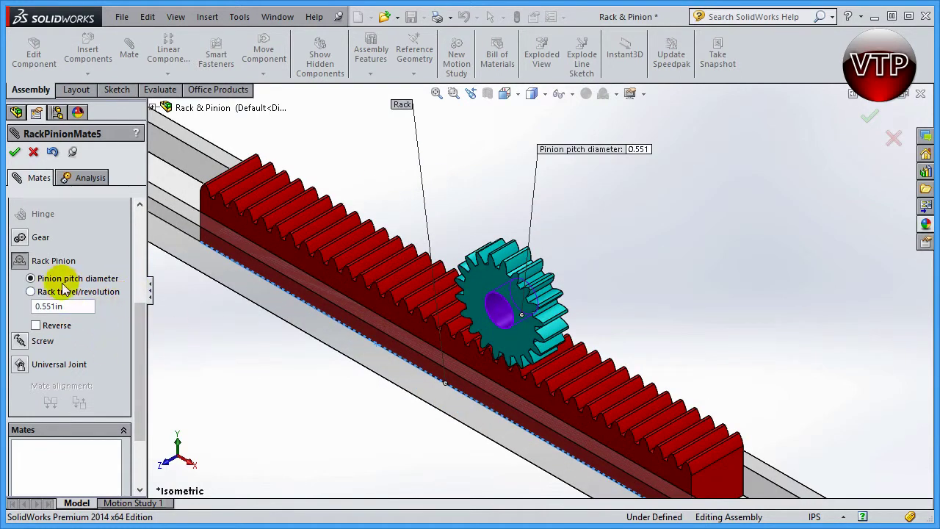
left_click(637, 150)
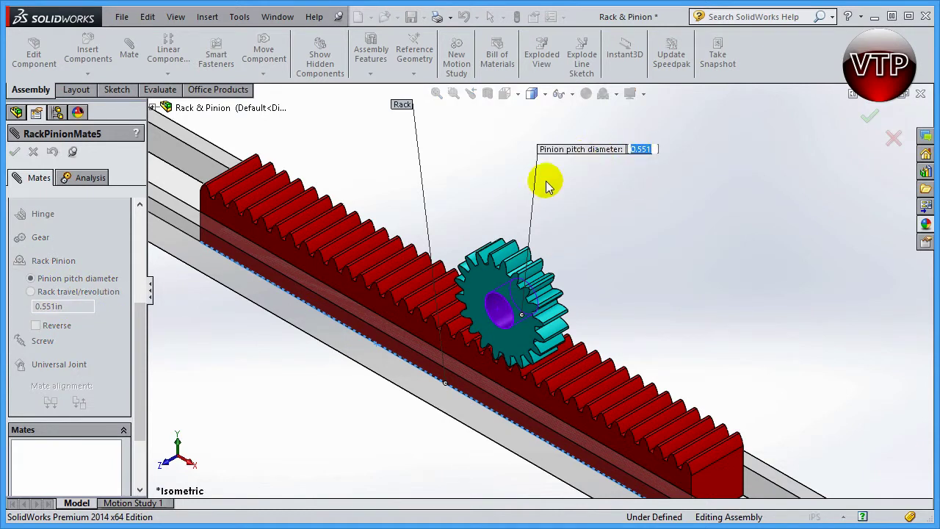
left_click(481, 240)
- Switch the mate to Rack travel/revolution and place its callout beside the end of the rack
left_click(30, 292)
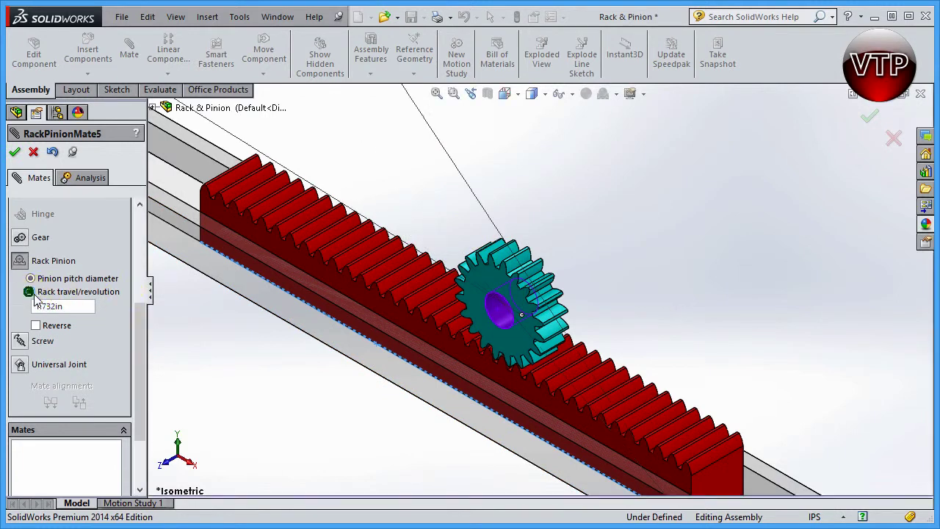
scroll(419, 335, "up", 5)
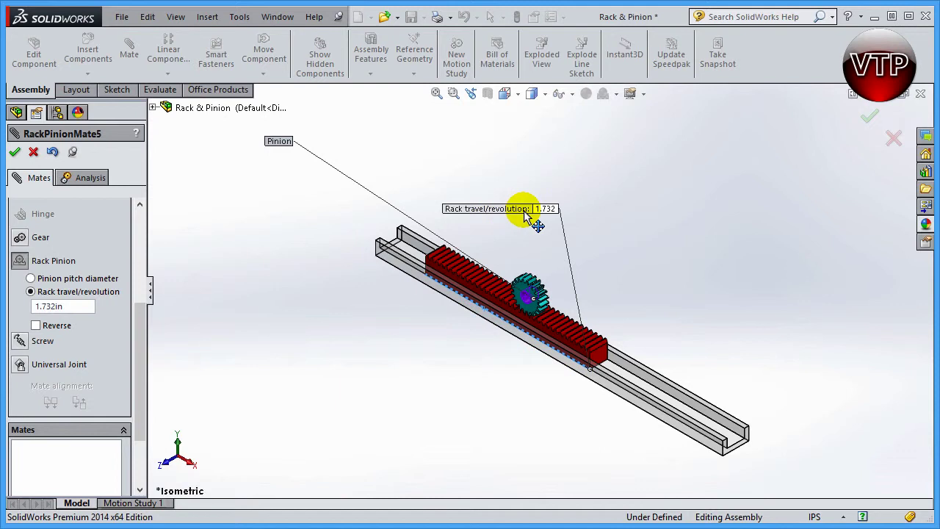
left_click_drag(525, 213, 633, 260)
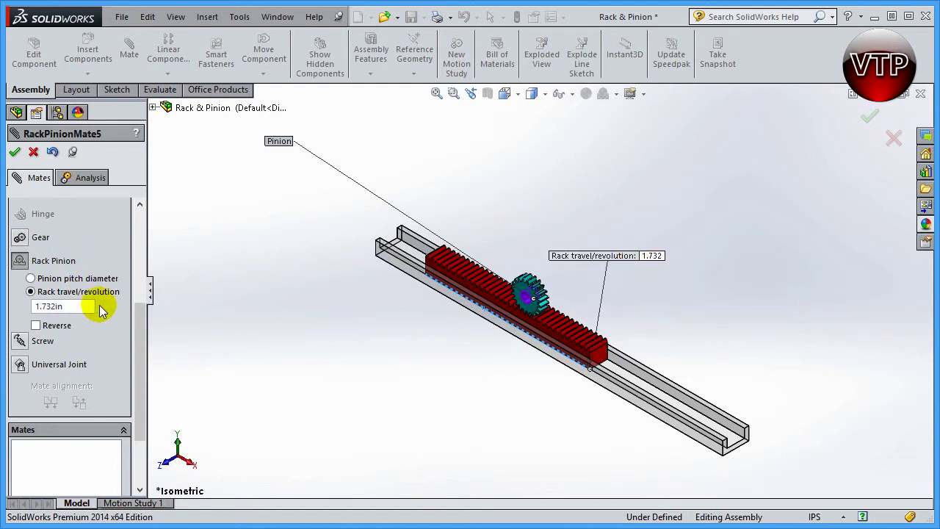
scroll(101, 311, "down", 3)
scroll(42, 304, "up", 3)
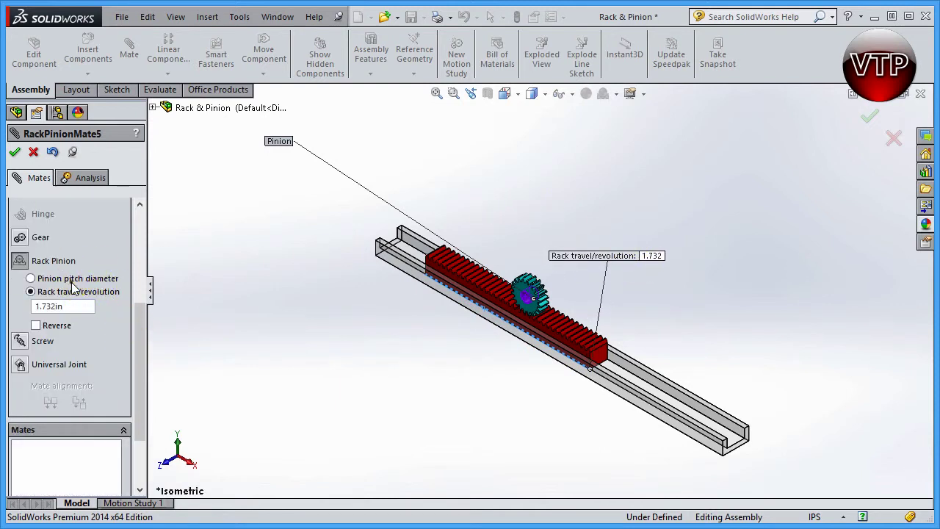
- Define the mate by a pinion pitch diameter of 2 in and accept the rack pinion mate
left_click(74, 279)
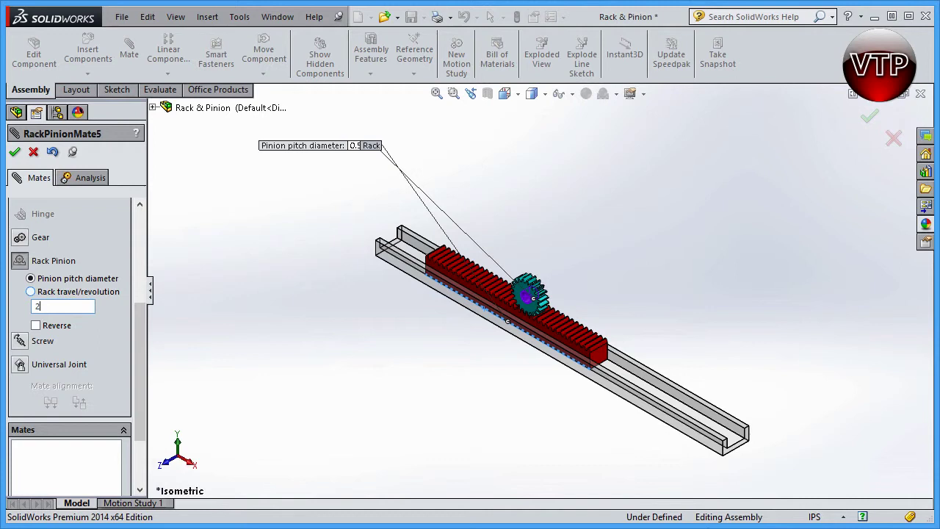
type("2")
key("Return")
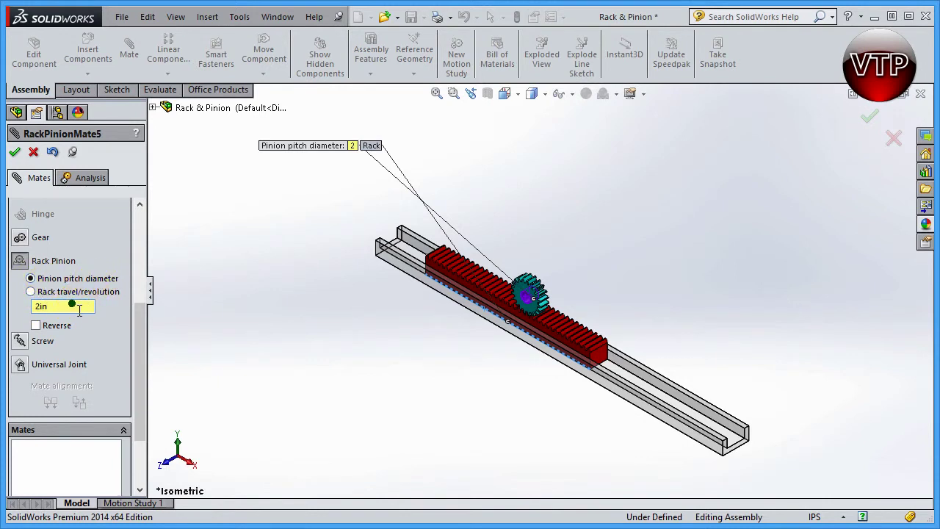
left_click(14, 152)
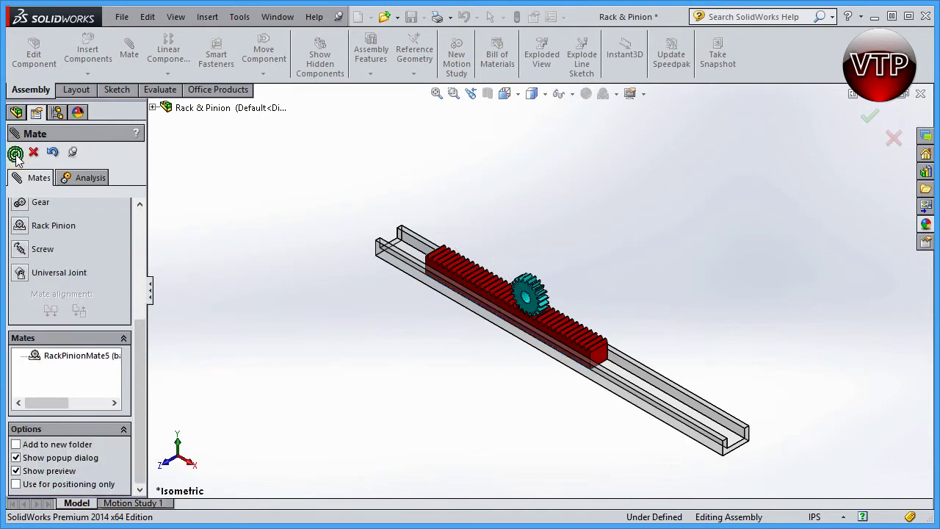
- Move the rack and the gear along the holder to test the motion of the new mate
scroll(489, 340, "up", 5)
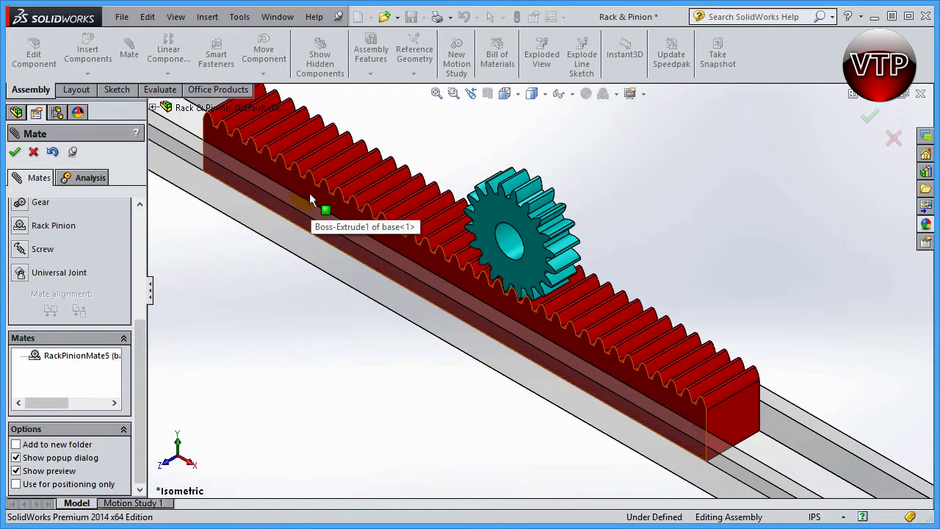
left_click_drag(309, 189, 389, 213)
left_click_drag(477, 195, 650, 288)
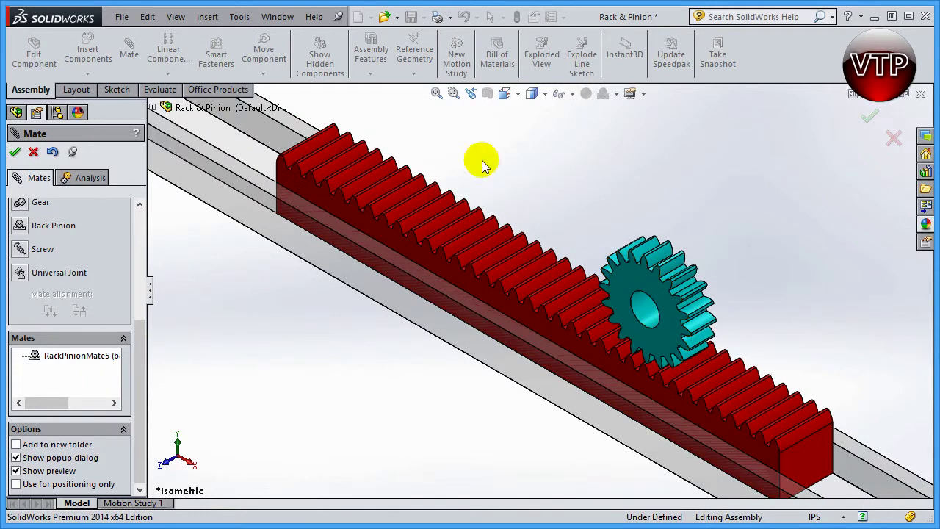
- Switch to the front view and move the gear to check how it travels with the rack
left_click(504, 95)
left_click(524, 149)
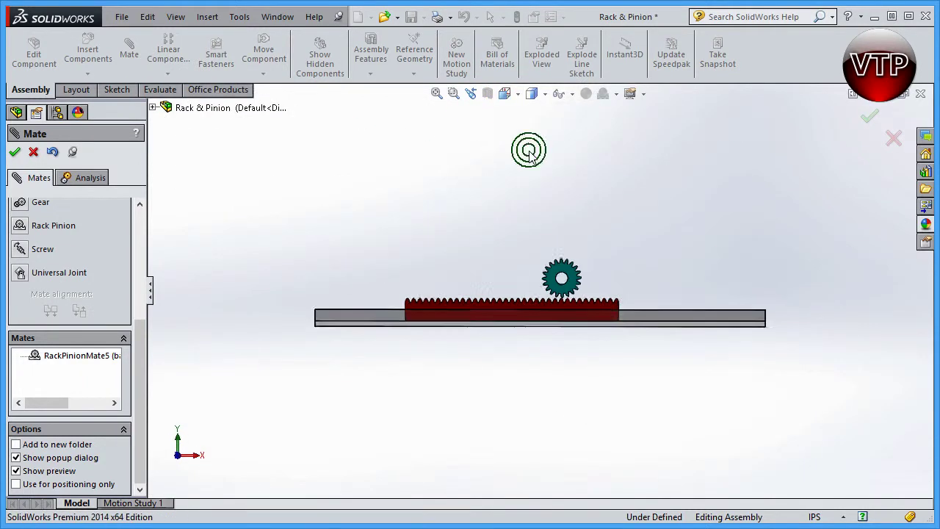
mouse_move(547, 273)
left_mouse_down()
mouse_move(481, 271)
mouse_move(580, 276)
mouse_move(564, 279)
left_mouse_up()
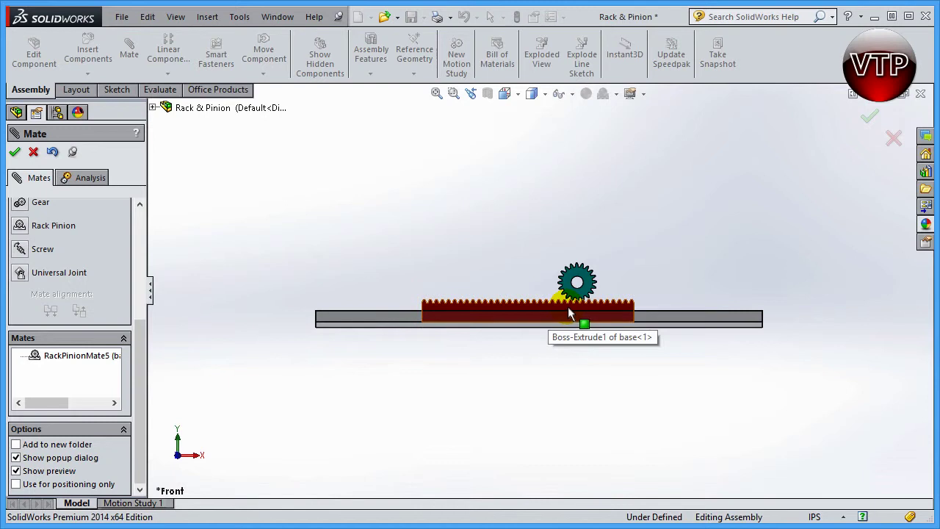
- Move the rack and the gear along the holder in the front view to check how their teeth mesh
scroll(570, 314, "down", 3)
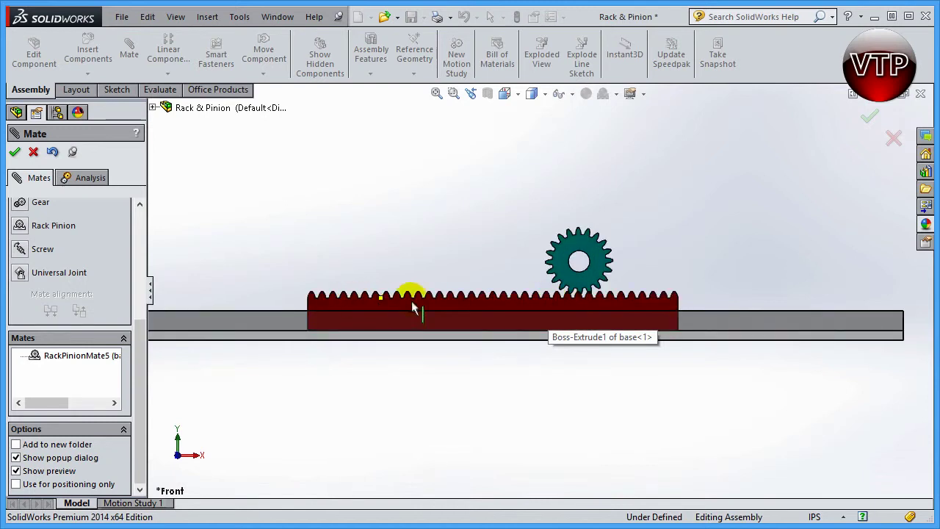
left_click(543, 292)
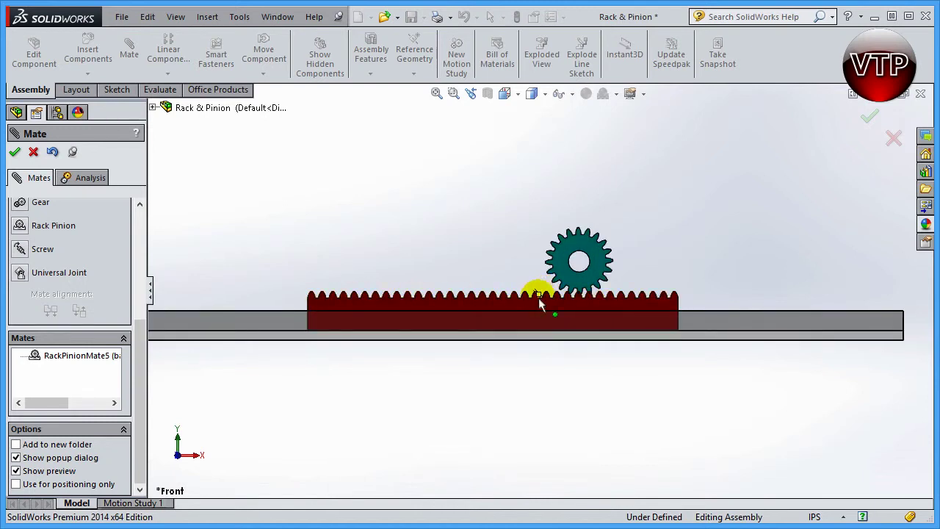
left_click(525, 334)
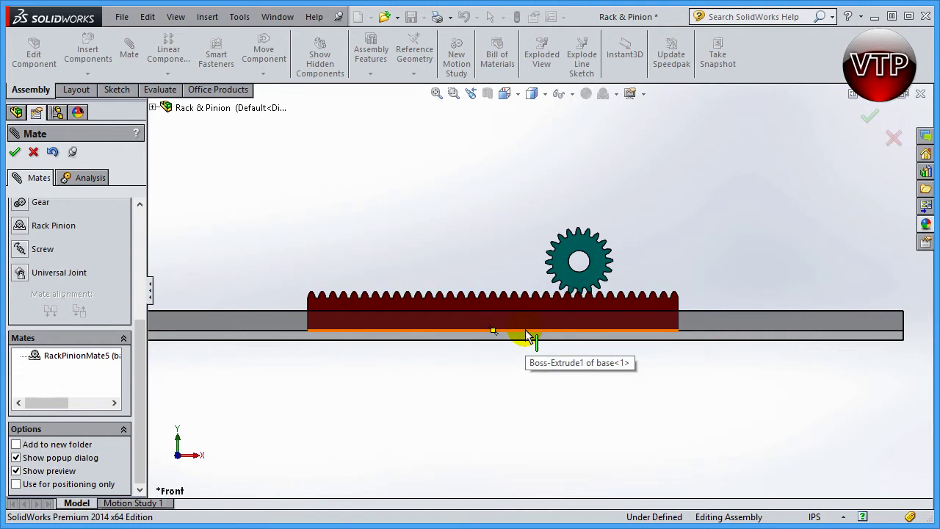
left_click(572, 261)
left_click(519, 332)
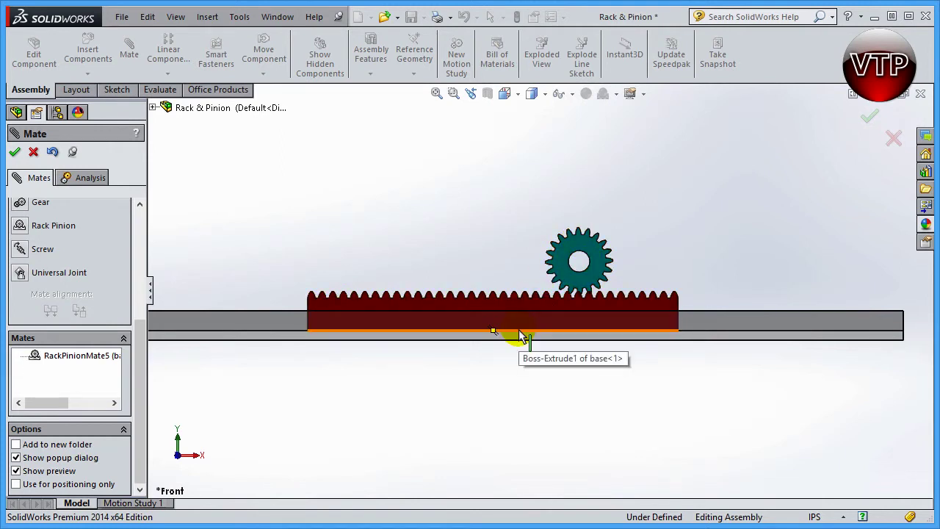
left_click(558, 312)
left_click_drag(558, 312, 529, 314)
left_click_drag(560, 254, 593, 241)
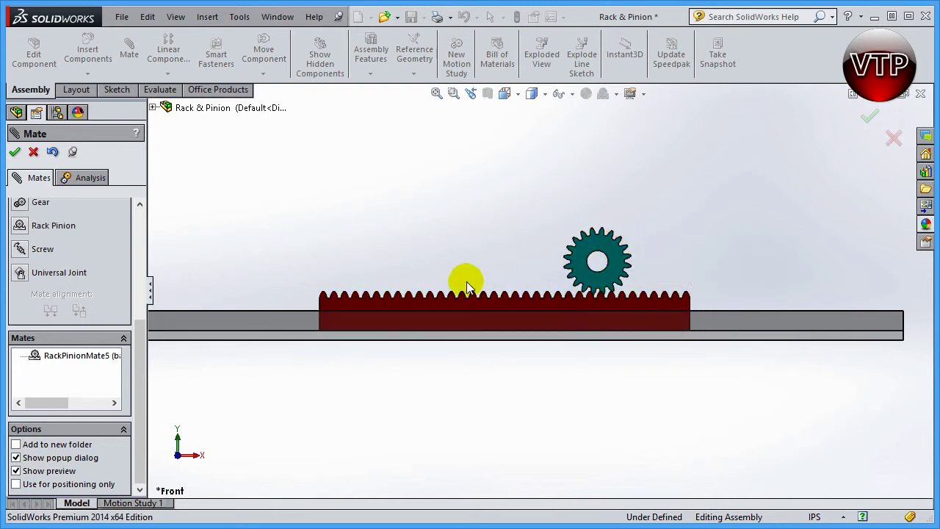
left_click_drag(420, 311, 538, 300)
- Switch to the isometric view, edit the rack pinion mate with Reverse enabled, and accept it
left_click(506, 95)
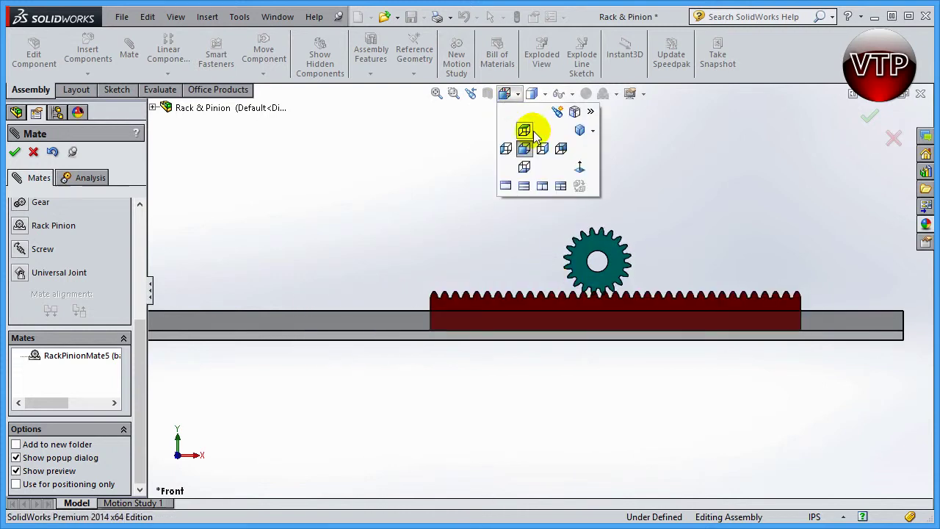
left_click(580, 133)
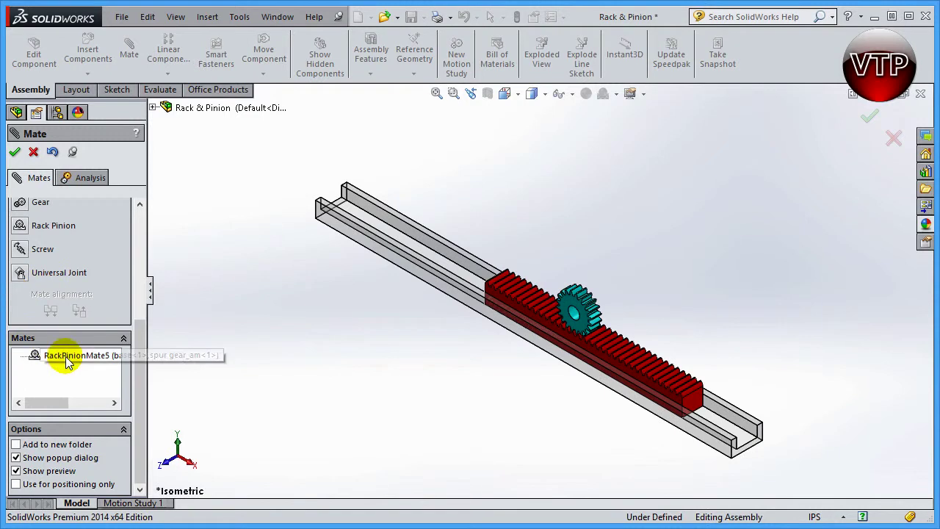
left_click(66, 358)
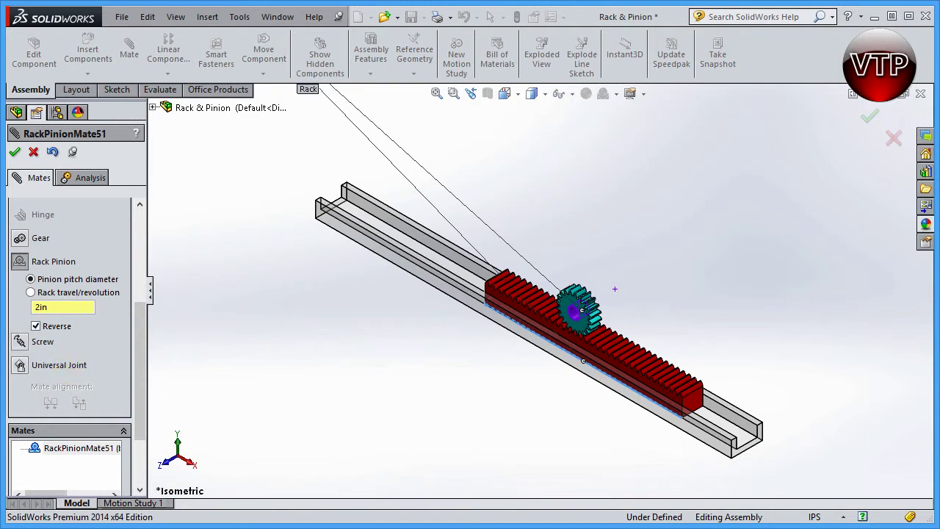
left_click(14, 153)
- Move the rack back and forth and examine up close how its teeth engage the spur gear
scroll(600, 341, "down", 4)
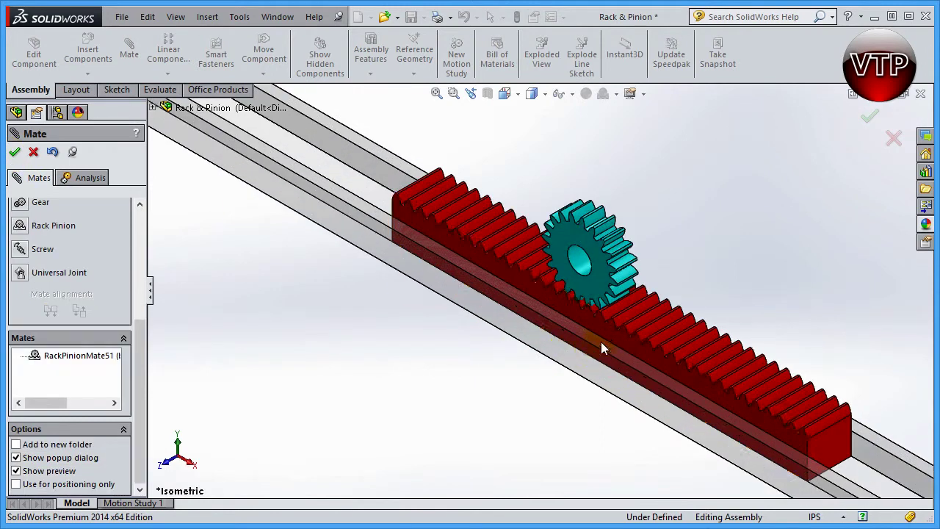
scroll(580, 320, "up", 1)
mouse_move(572, 313)
left_mouse_down()
mouse_move(458, 249)
mouse_move(540, 289)
mouse_move(642, 376)
mouse_move(670, 386)
mouse_move(406, 244)
mouse_move(503, 315)
mouse_move(667, 387)
mouse_move(492, 267)
mouse_move(554, 313)
left_mouse_up()
scroll(554, 314, "down", 10)
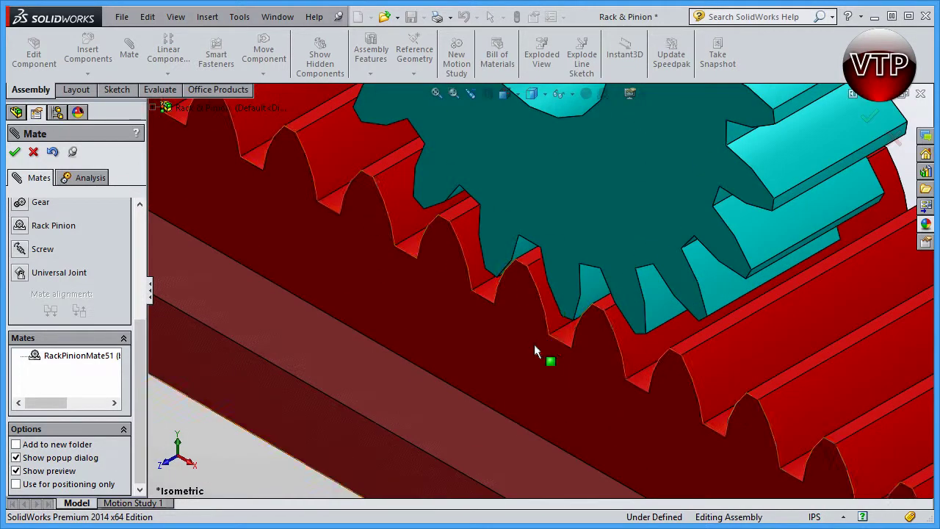
left_click_drag(523, 348, 494, 323)
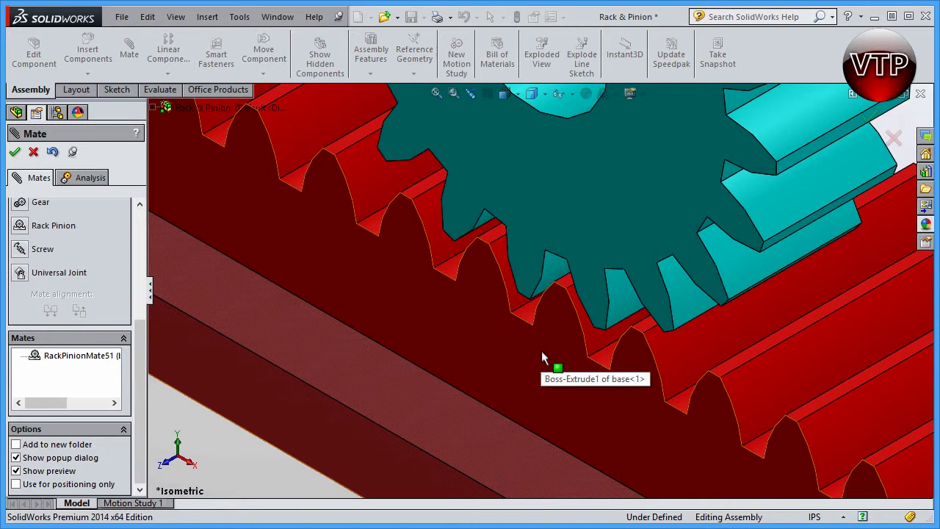
left_click_drag(521, 350, 551, 283)
scroll(557, 326, "up", 3)
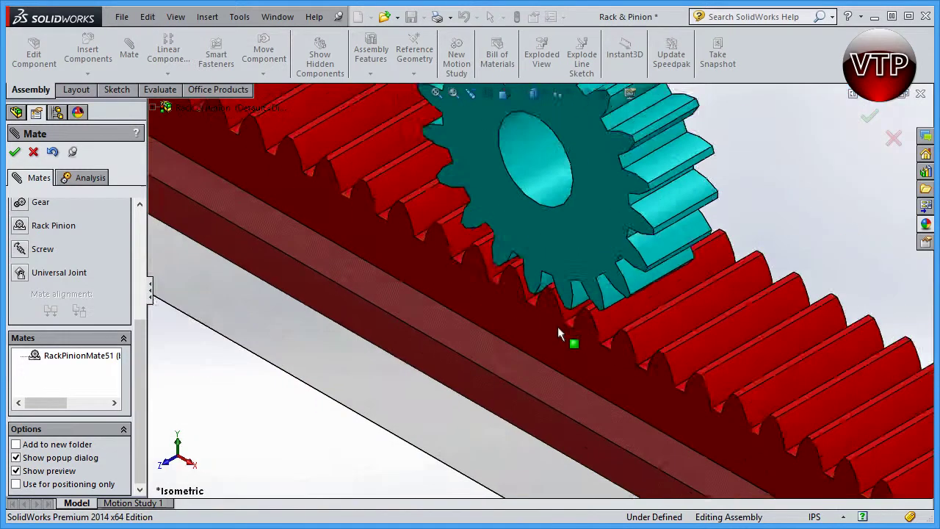
scroll(557, 326, "up", 5)
left_click(413, 289)
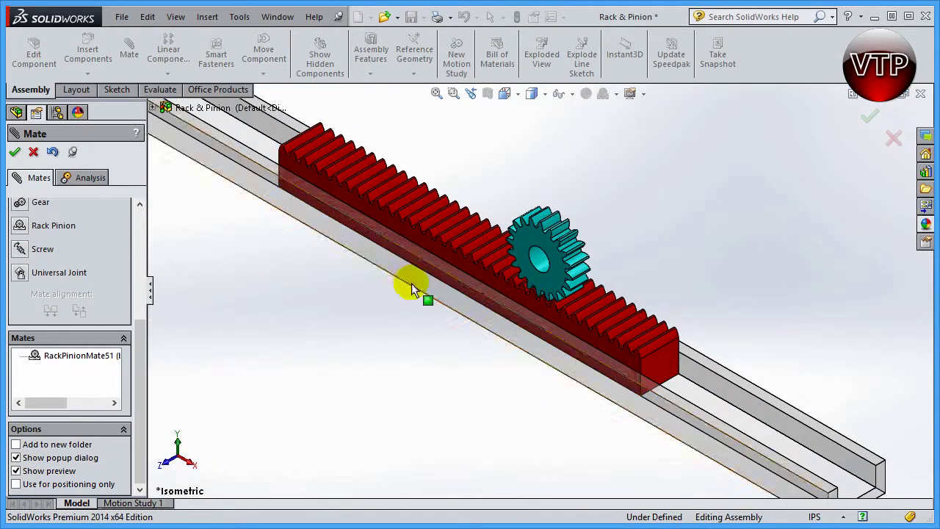